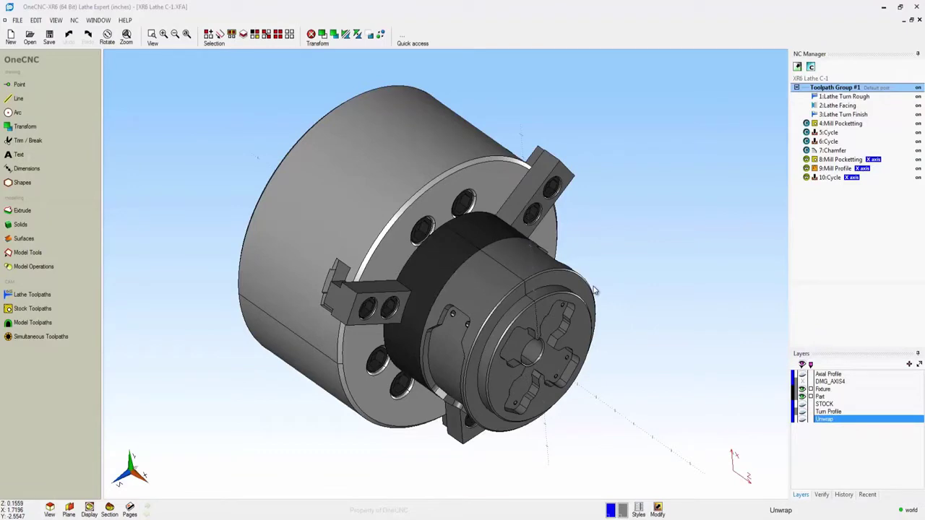
Examine the chucked part from several angles, including its front-face pockets and side features.
mouse_move(592, 283)
middle_down()
mouse_move(571, 304)
mouse_move(599, 280)
middle_up()
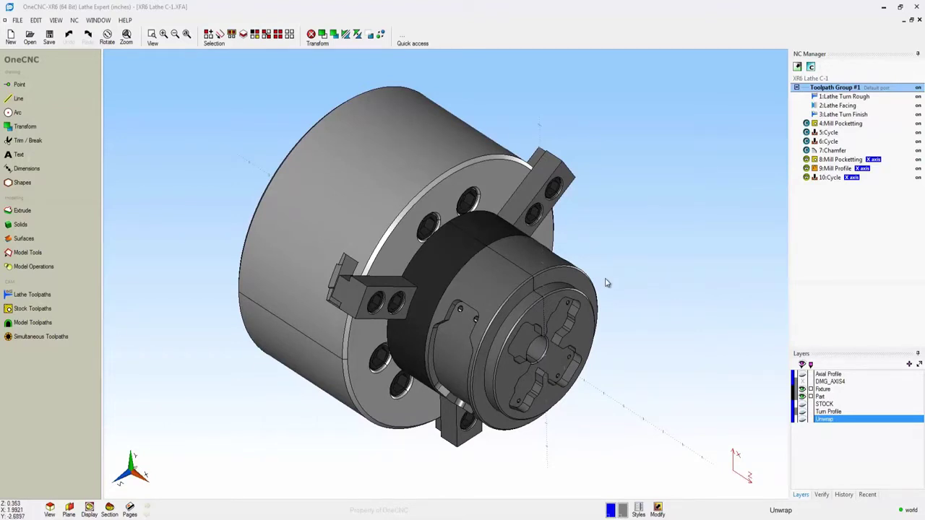
mouse_move(597, 282)
middle_down()
mouse_move(572, 305)
mouse_move(599, 267)
mouse_move(594, 290)
middle_up()
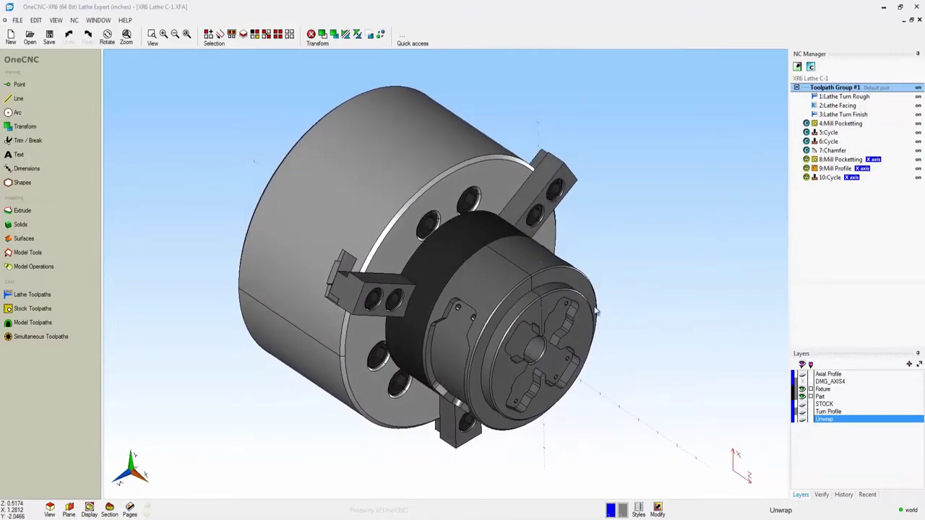
middle_drag(570, 322, 557, 316)
scroll(557, 323, up, 1)
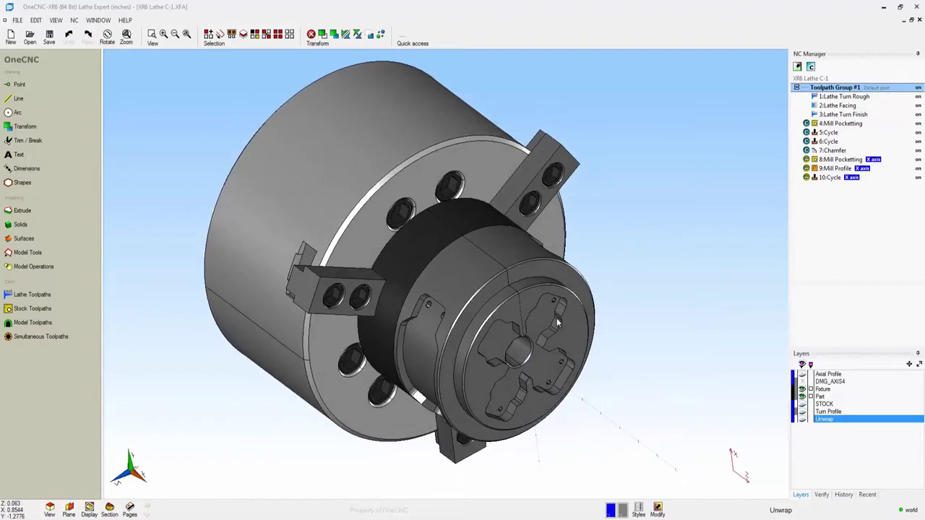
middle_drag(542, 356, 571, 325)
scroll(504, 323, up, 1)
scroll(503, 323, down, 1)
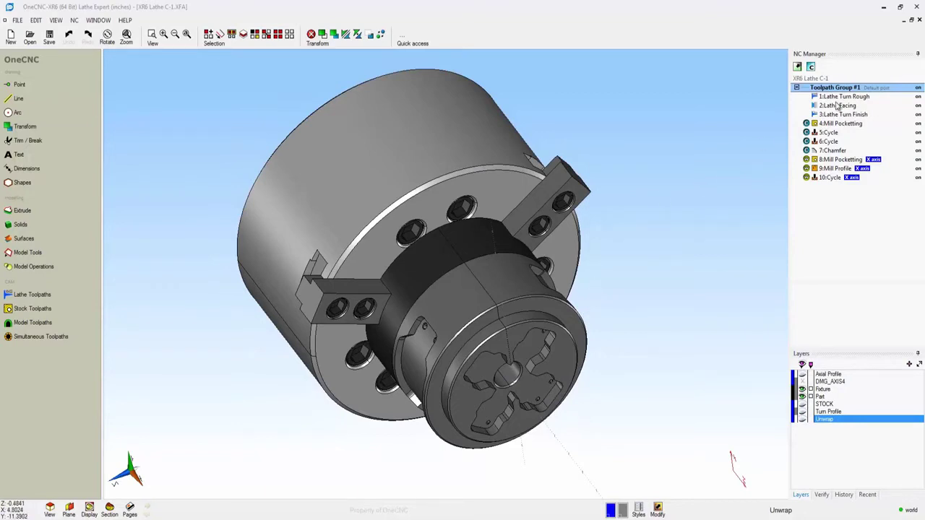
Review the C Axis Wrap, C Axis Full, B Axis and Y Axis Position machining types, and confirm C Axis Face.
click(811, 67)
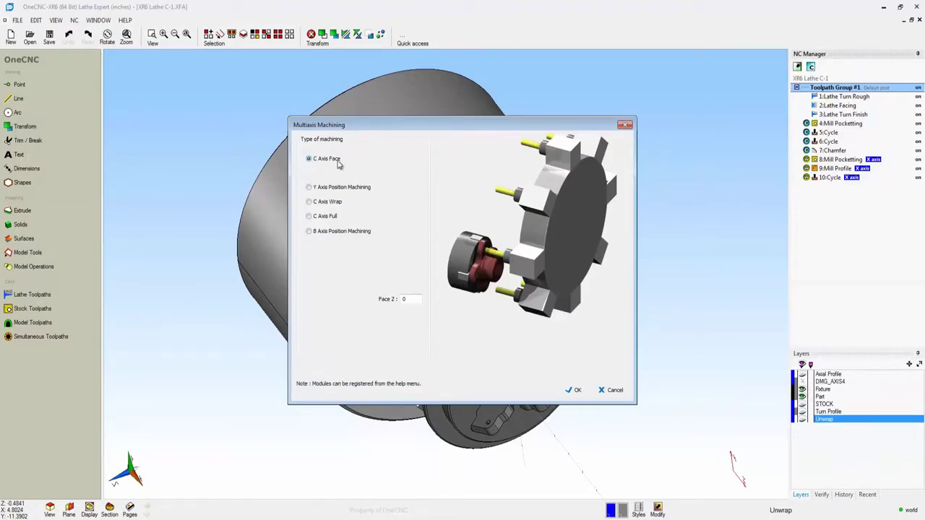
click(309, 202)
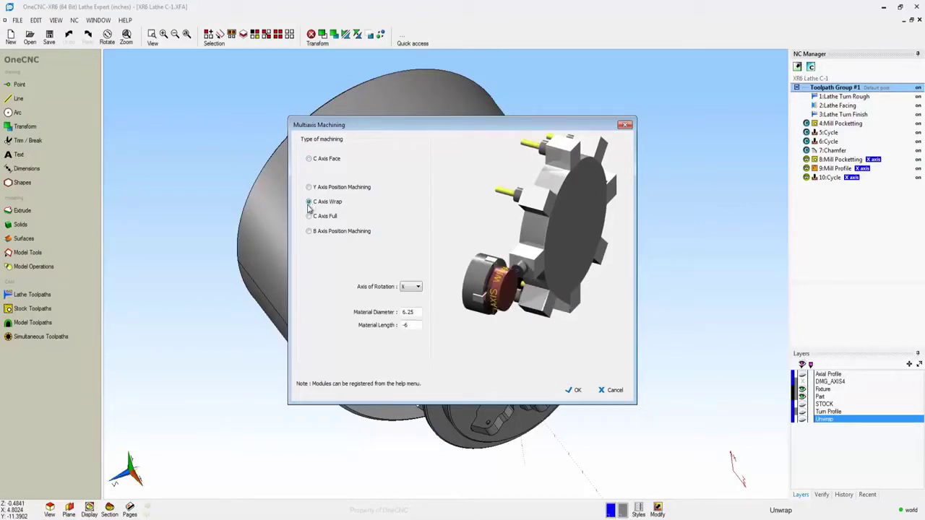
click(309, 217)
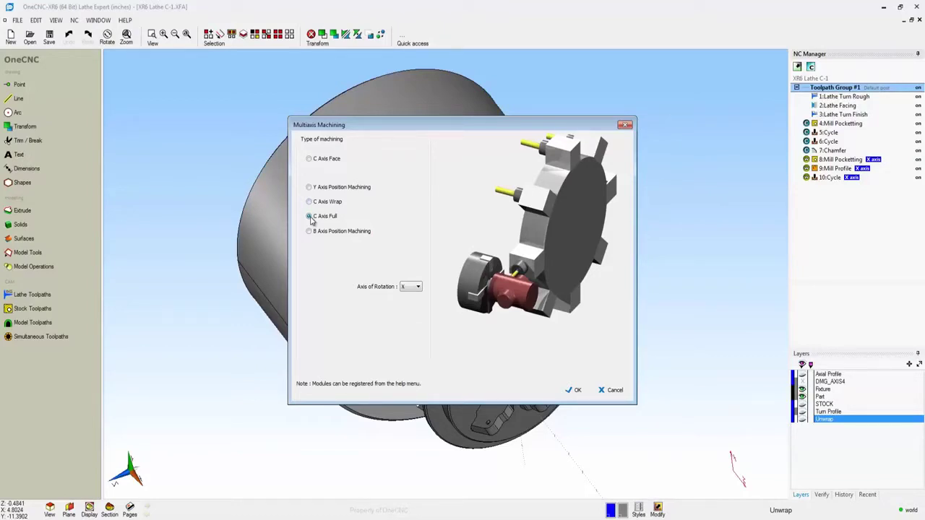
click(309, 231)
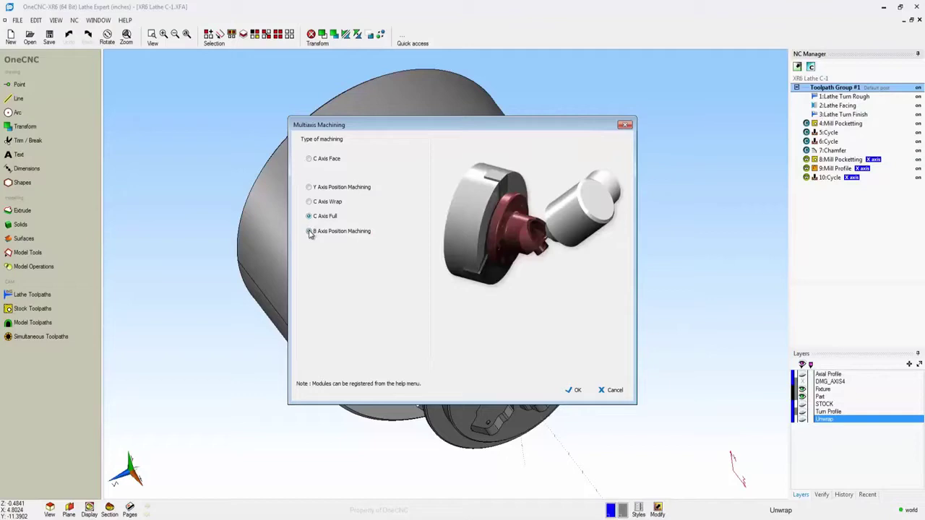
click(309, 187)
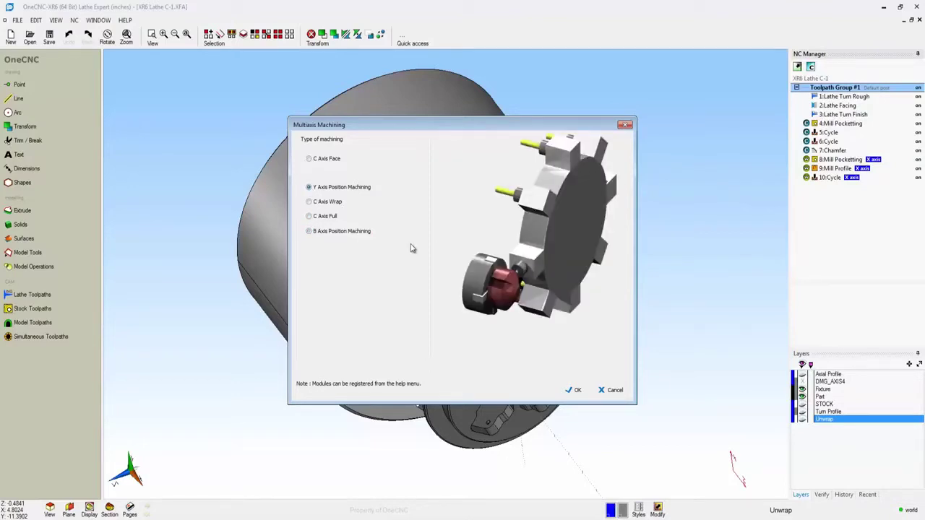
click(309, 159)
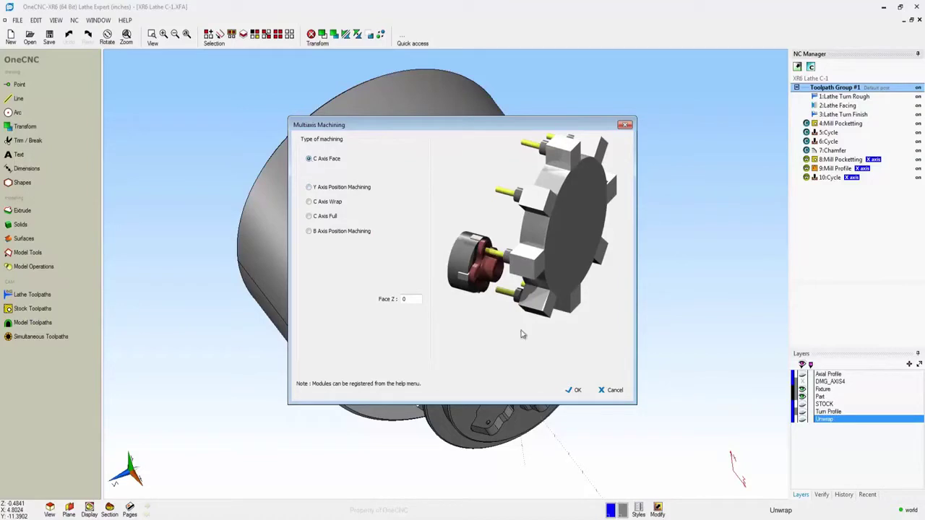
click(577, 391)
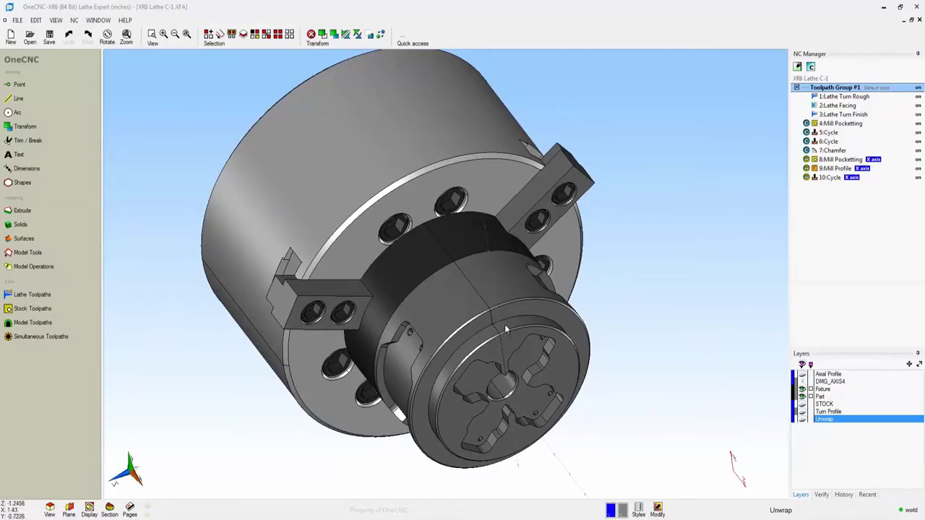
Preview all toolpaths of Toolpath Group #1 on the part from different angles, and close the preview.
middle_drag(505, 326, 517, 341)
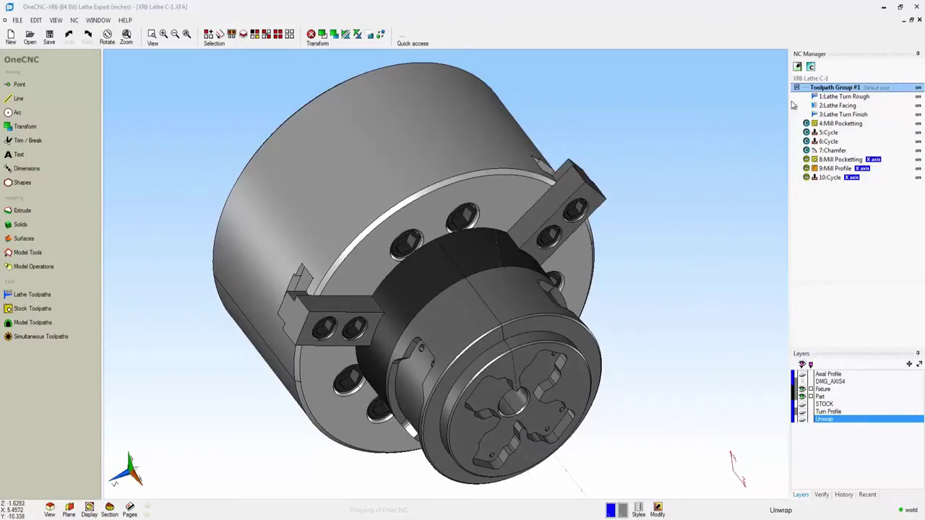
right_click(836, 89)
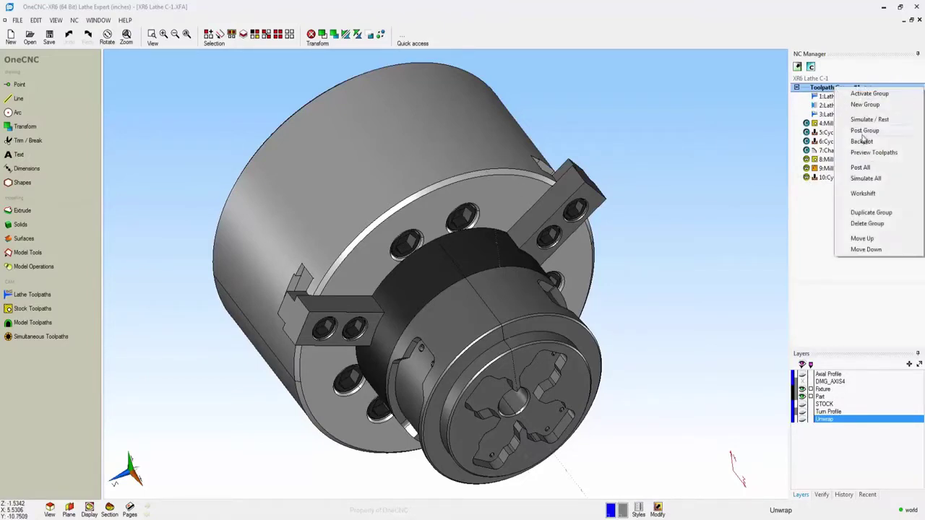
click(871, 153)
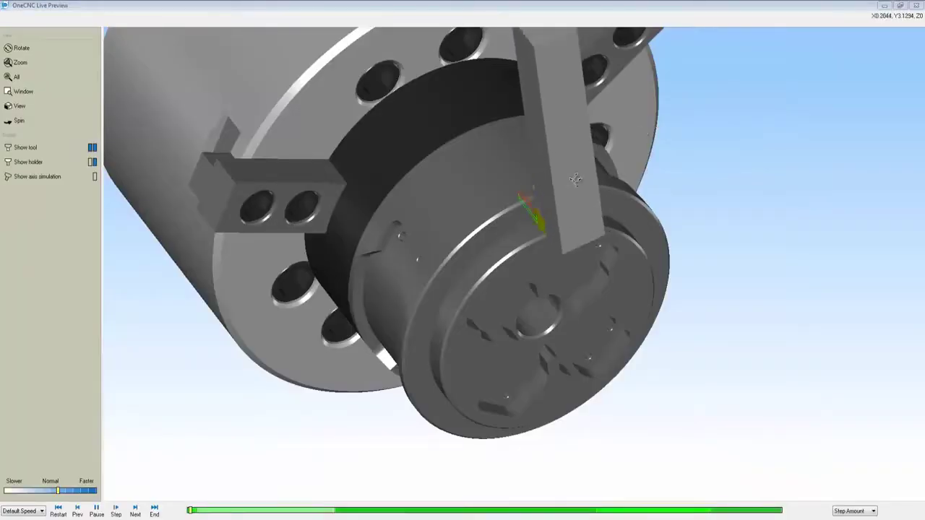
middle_drag(578, 176, 652, 156)
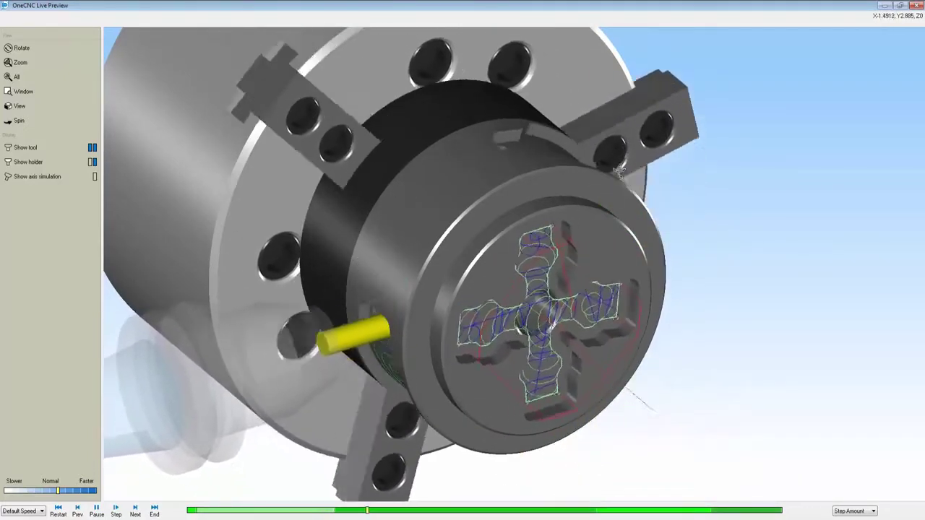
drag(576, 183, 591, 162)
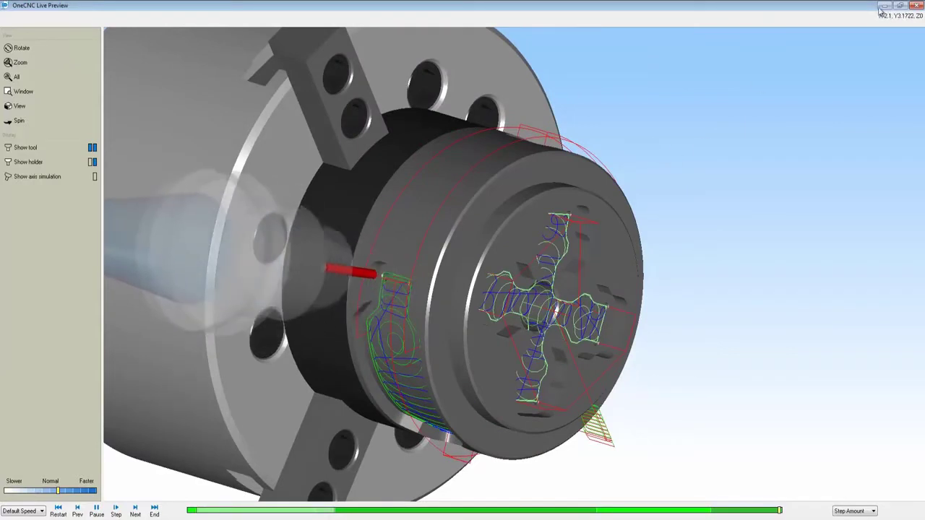
click(918, 6)
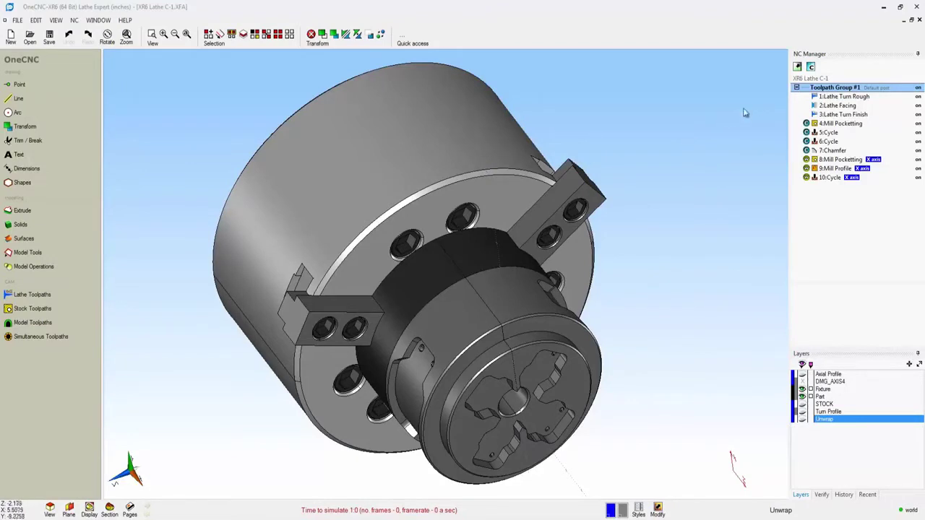
Run the Simulate / Rest simulation of Toolpath Group #1 with an enlarged view of the part, and slow playback to /20.
right_click(835, 90)
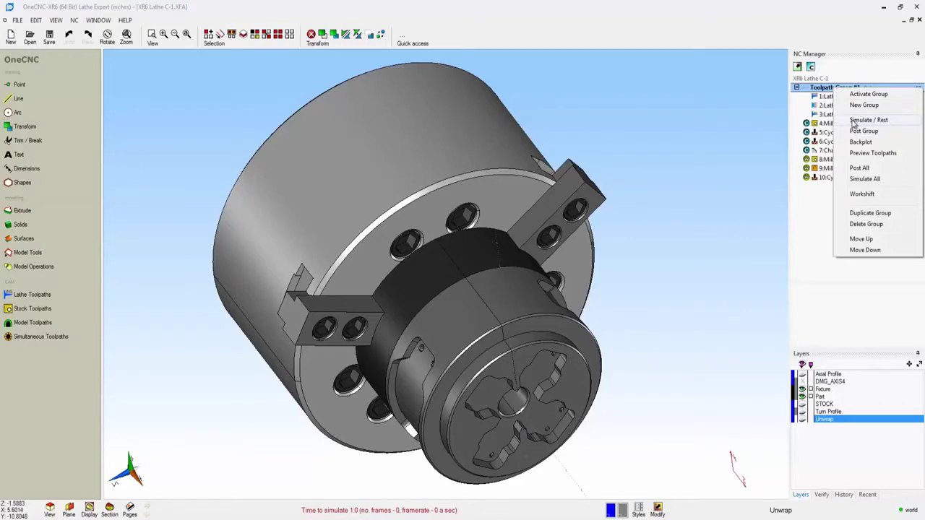
click(854, 121)
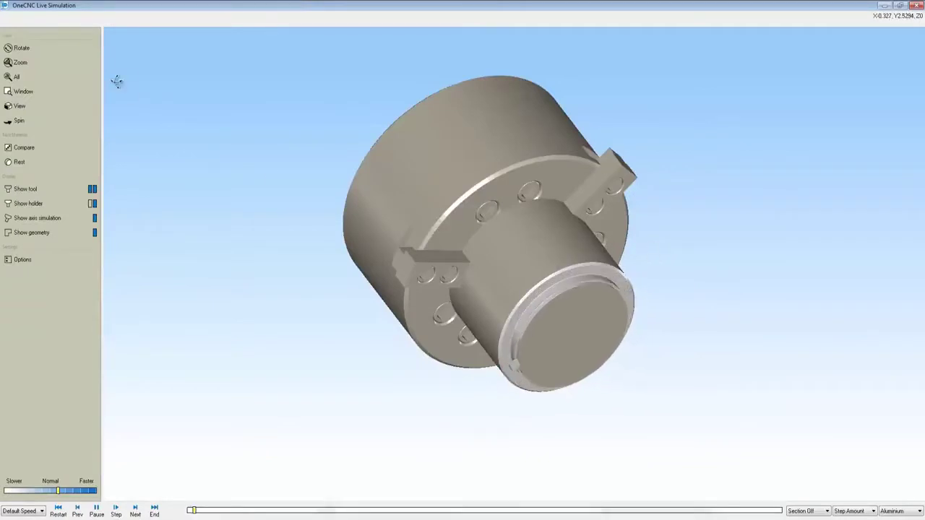
click(36, 63)
drag(515, 197, 670, 236)
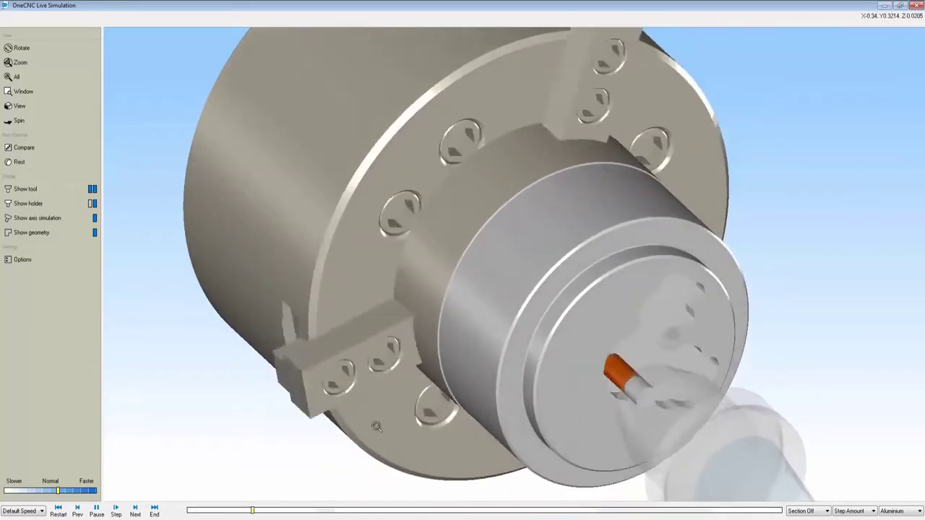
drag(57, 491, 40, 492)
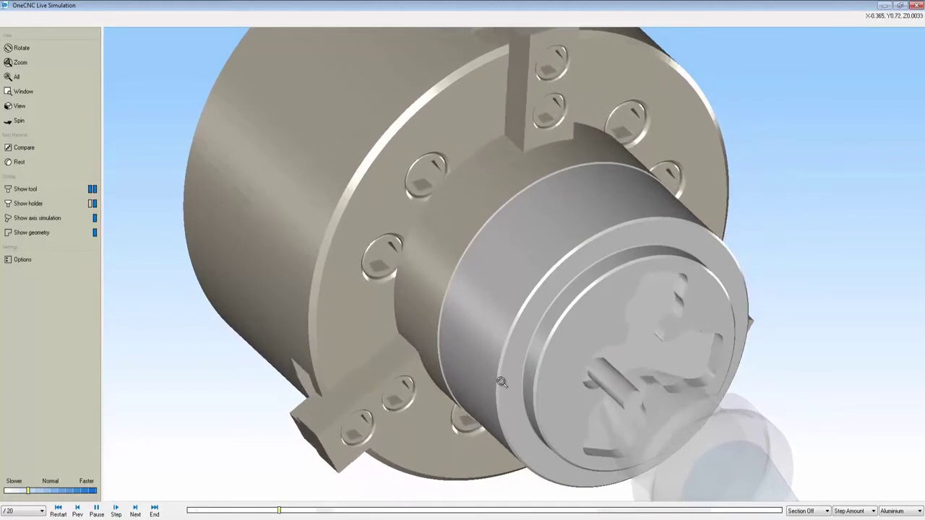
Cycle the tool holder and tool display modes during the simulation, and close the simulation.
click(93, 203)
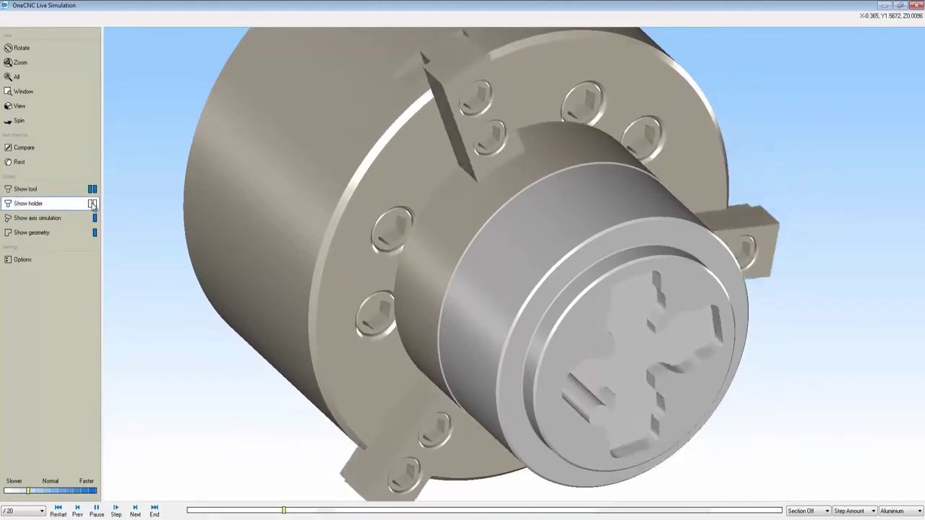
click(92, 204)
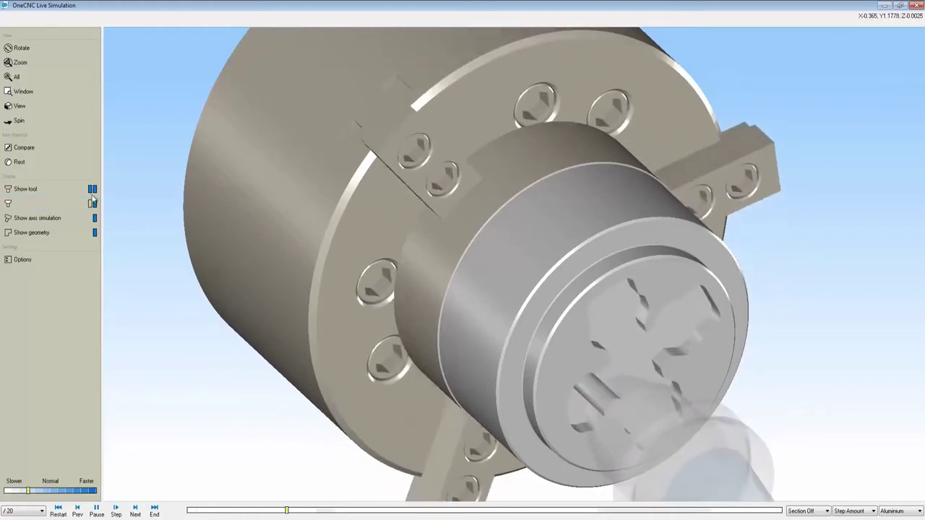
click(93, 189)
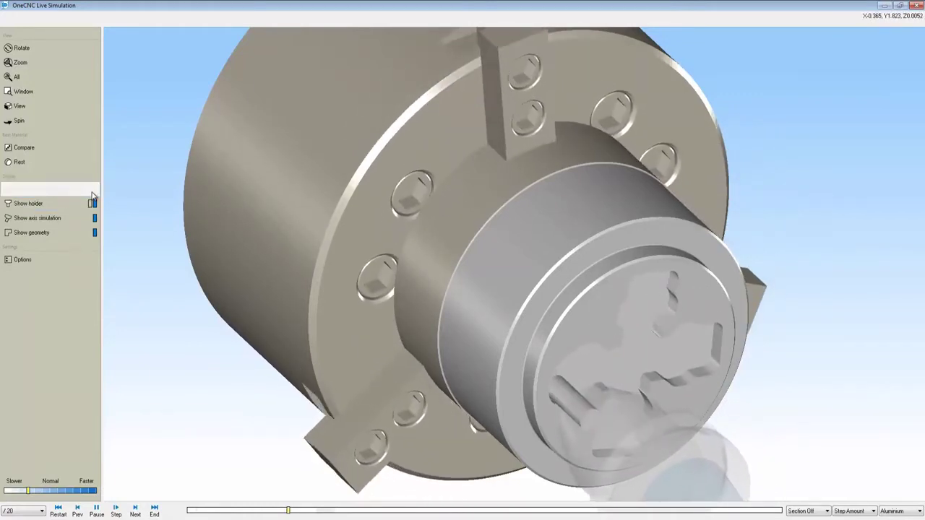
click(93, 190)
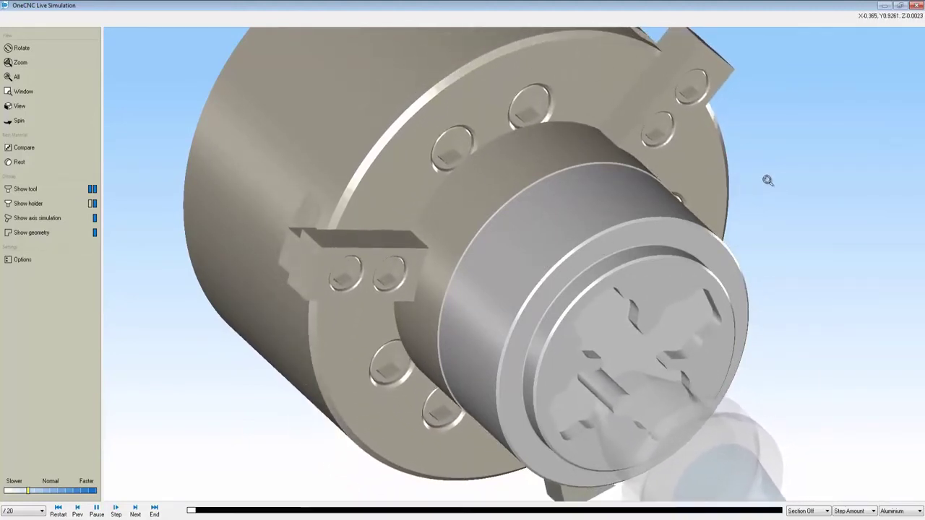
click(916, 5)
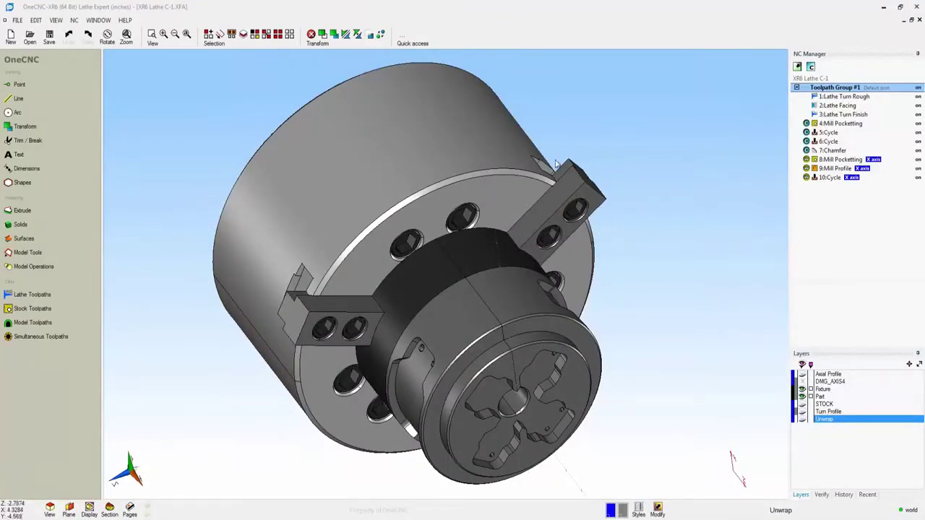
Switch to the XR6 Lathe C-2.XFA drawing and inspect its contoured part.
click(91, 21)
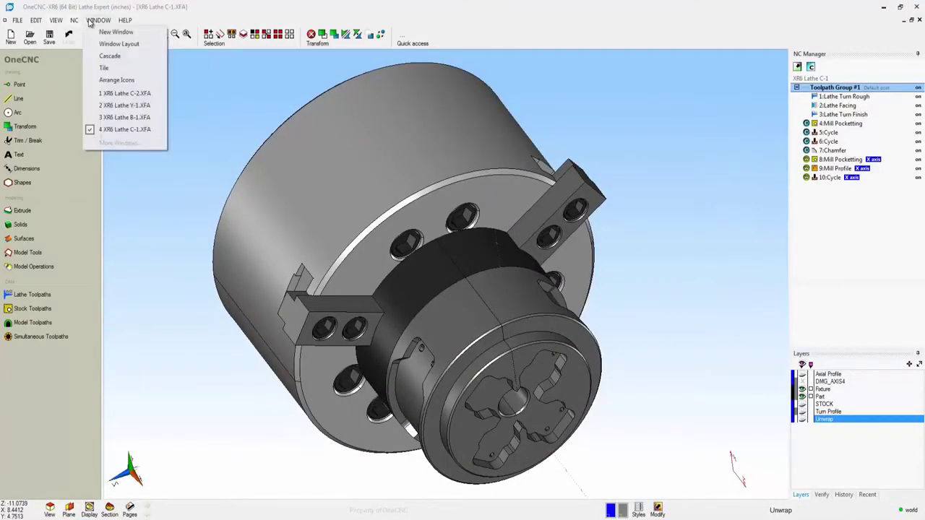
click(120, 94)
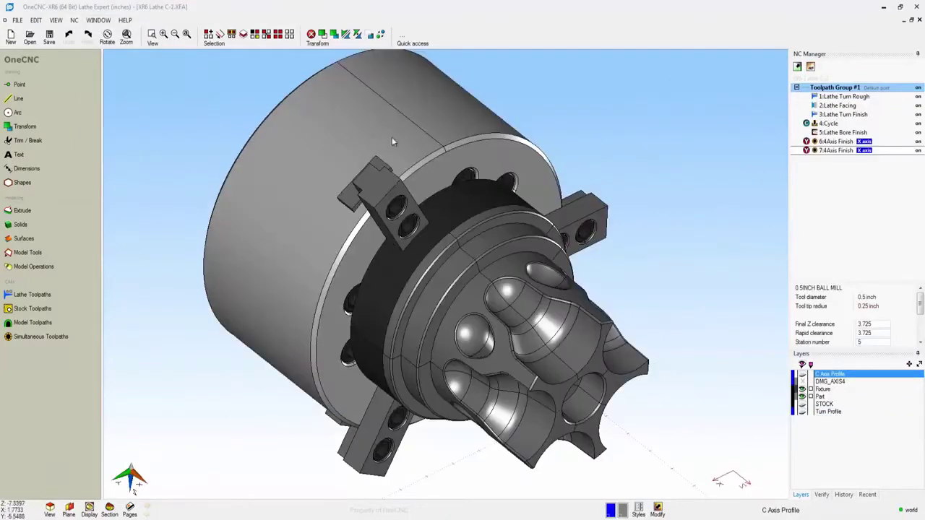
middle_drag(528, 188, 506, 198)
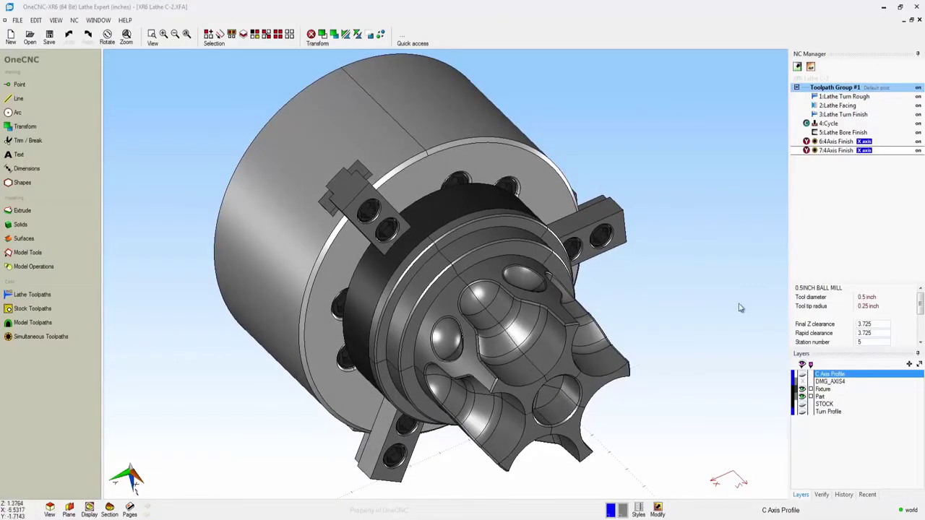
Preview the toolpath of operation 6:4Axis Finish on the contoured part from different angles, and close the preview.
right_click(829, 143)
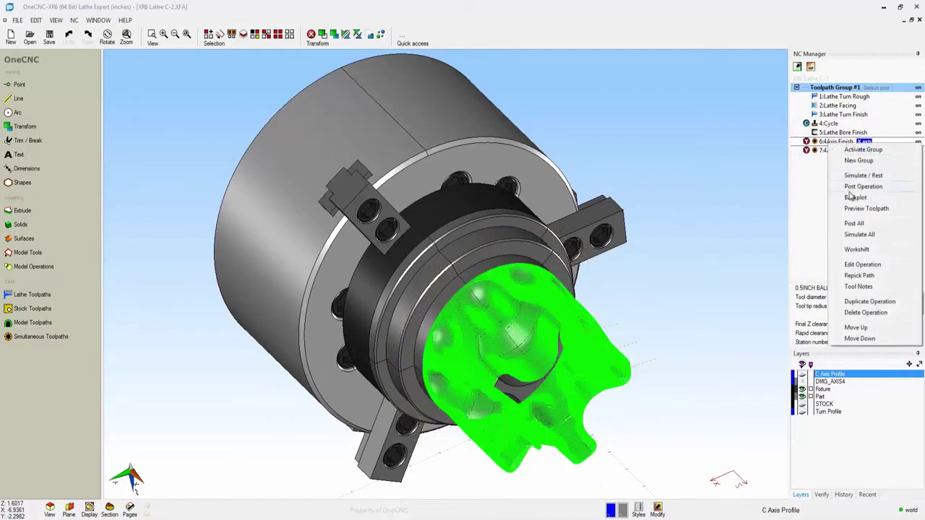
click(860, 208)
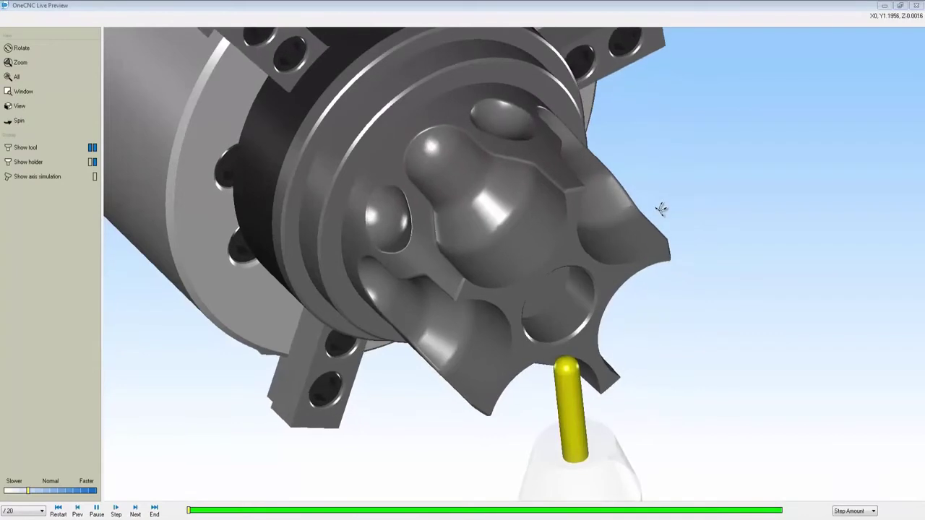
middle_drag(468, 321, 420, 251)
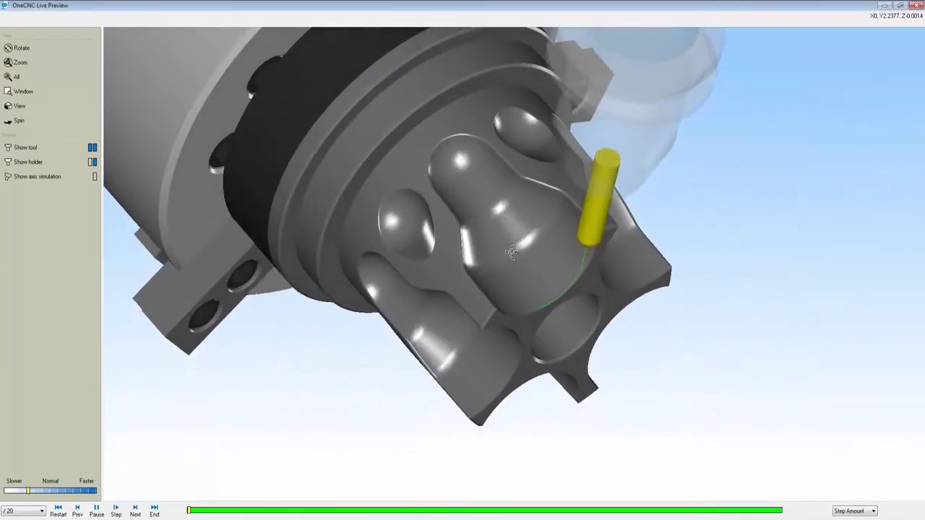
middle_drag(511, 251, 523, 288)
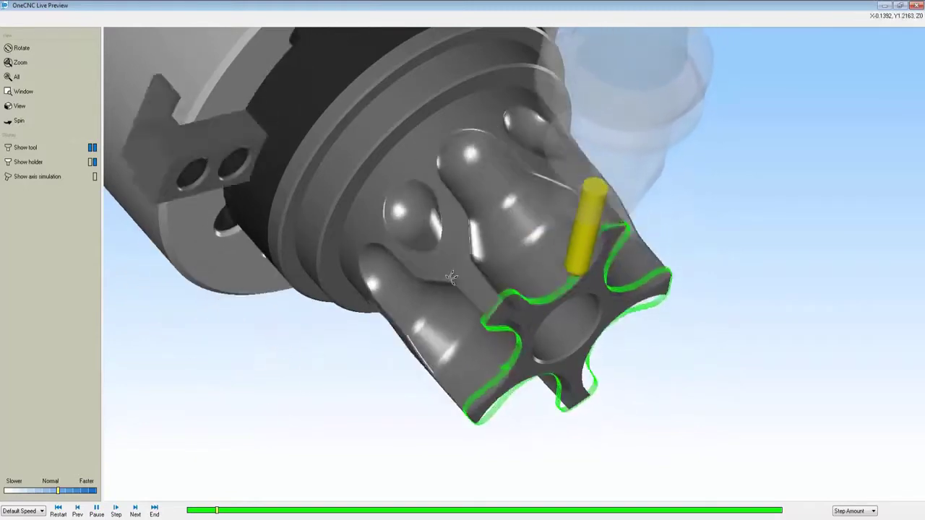
click(909, 6)
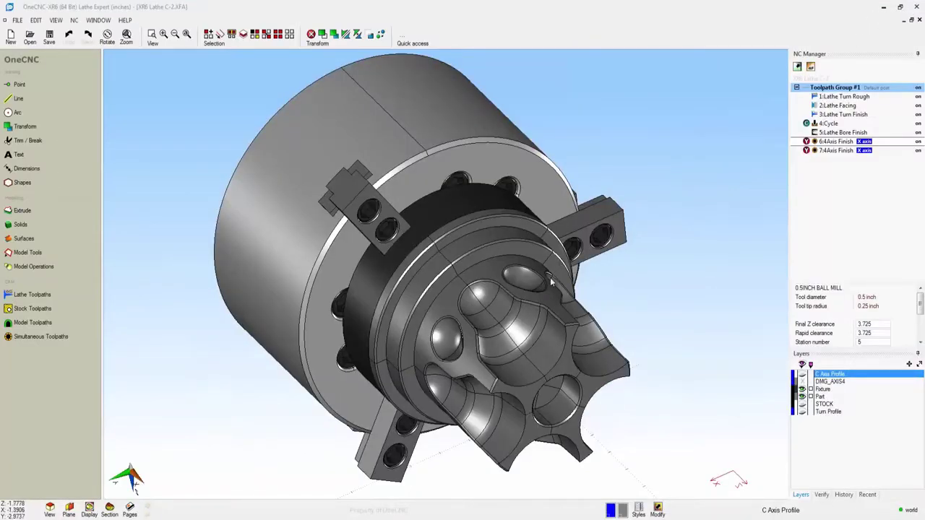
Preview the toolpath of operation 7:4Axis Finish on the contoured part, rotating the view around it, and close the preview.
right_click(837, 150)
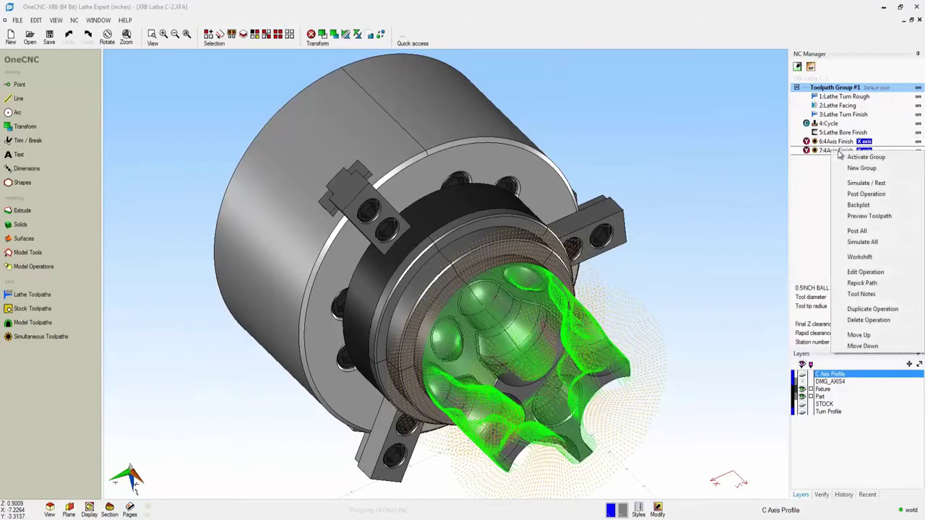
click(867, 216)
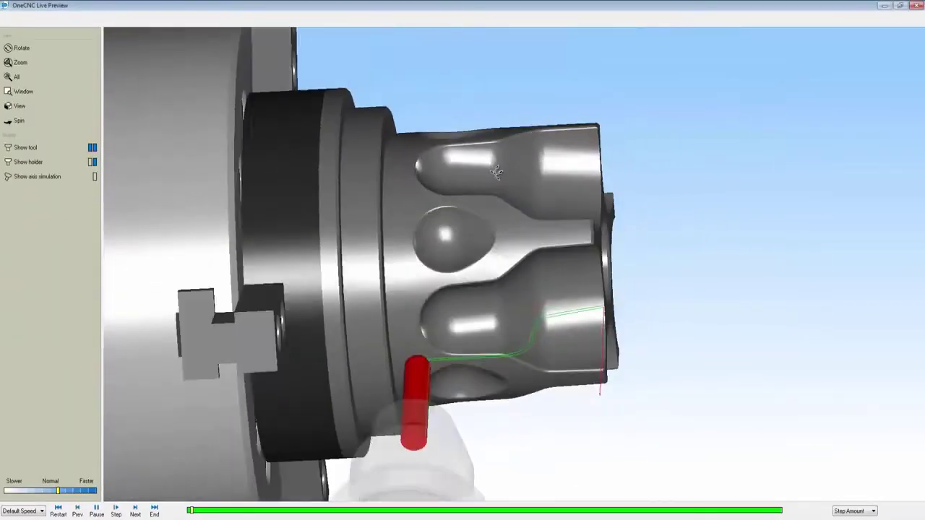
middle_drag(497, 172, 450, 180)
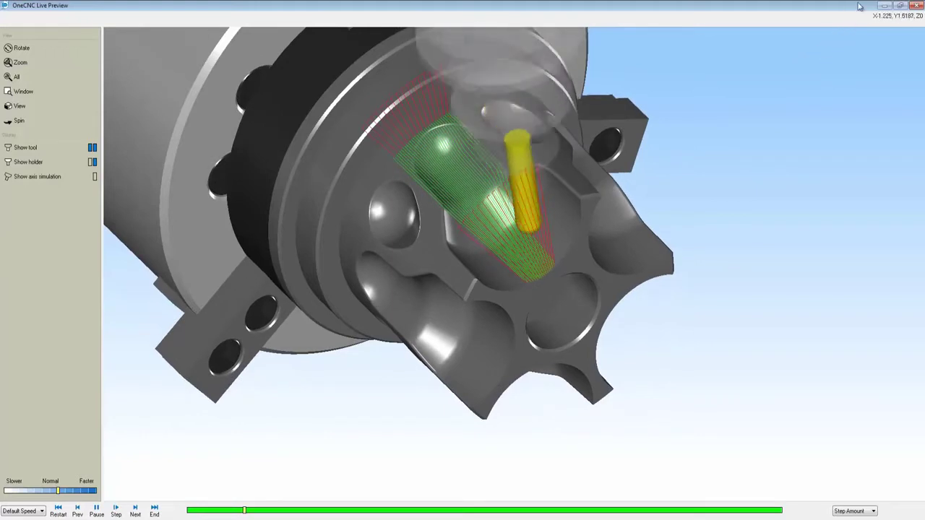
click(917, 6)
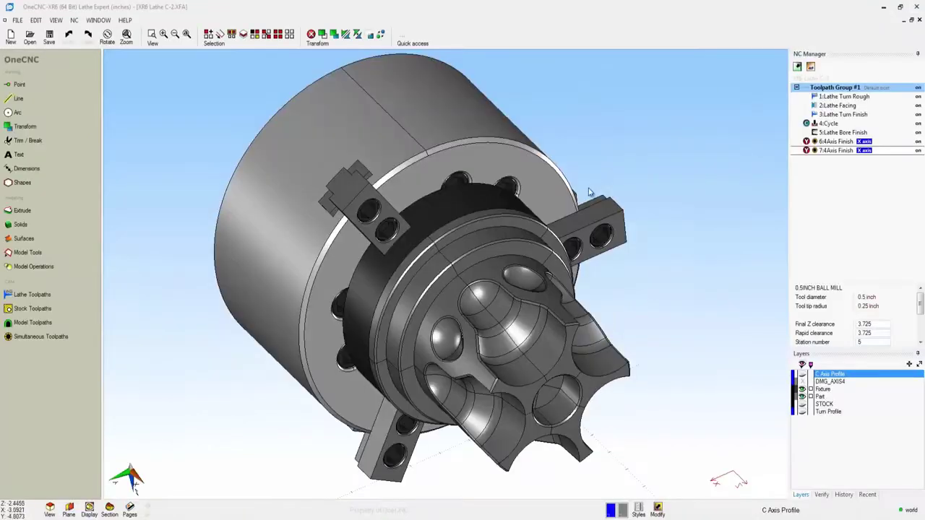
Switch to the XR6 Lathe Y-1.XFA drawing and inspect the flats and open pocket of its part.
click(99, 20)
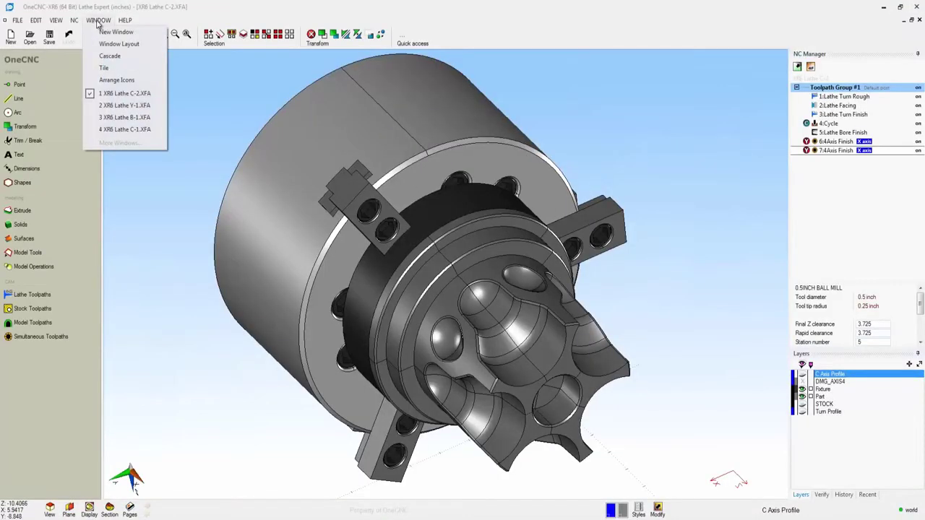
click(124, 106)
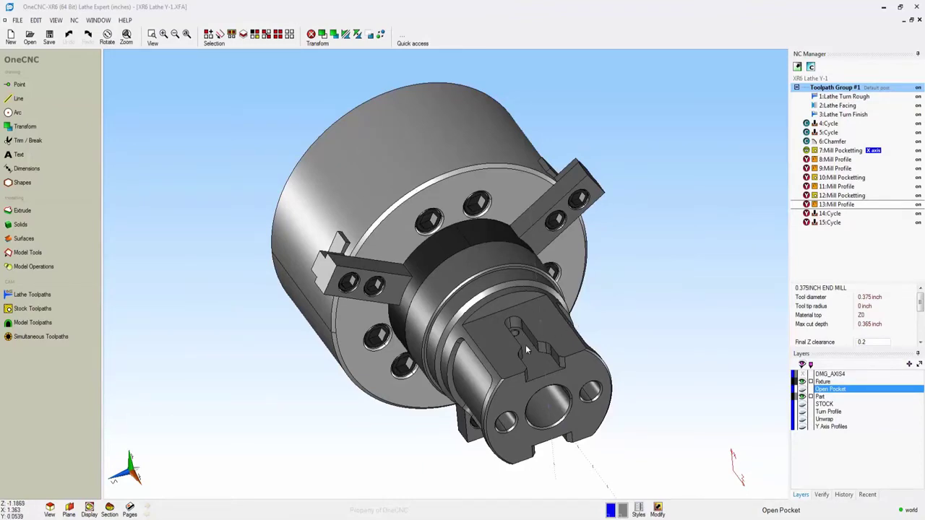
mouse_move(526, 347)
middle_down()
mouse_move(539, 264)
mouse_move(582, 167)
mouse_move(527, 345)
middle_up()
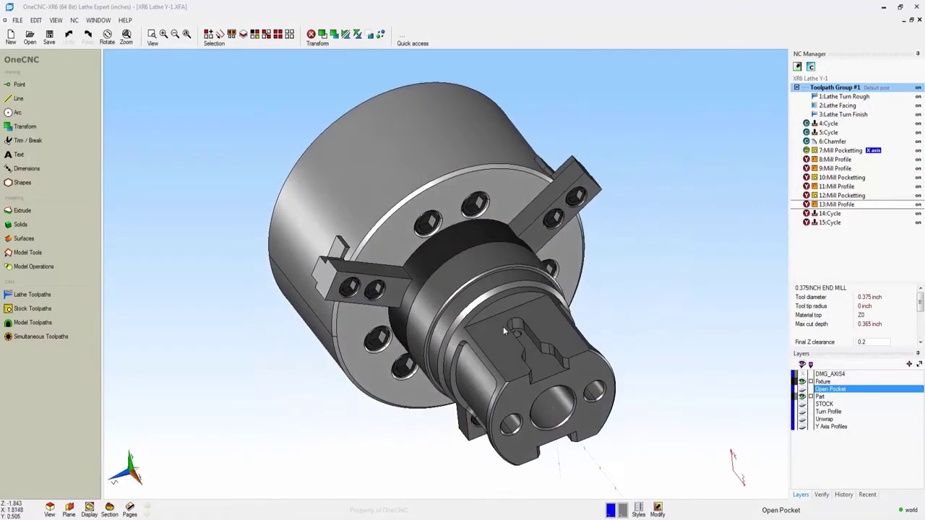
scroll(505, 331, up, 1)
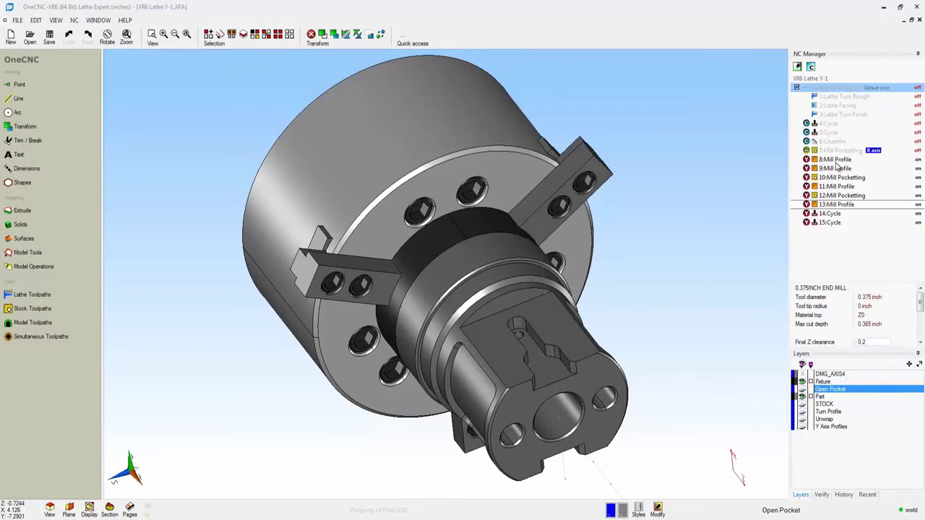
Preview the toolpaths of the group's enabled milling and cycle operations 8 to 15 from different angles, and close the preview.
right_click(845, 89)
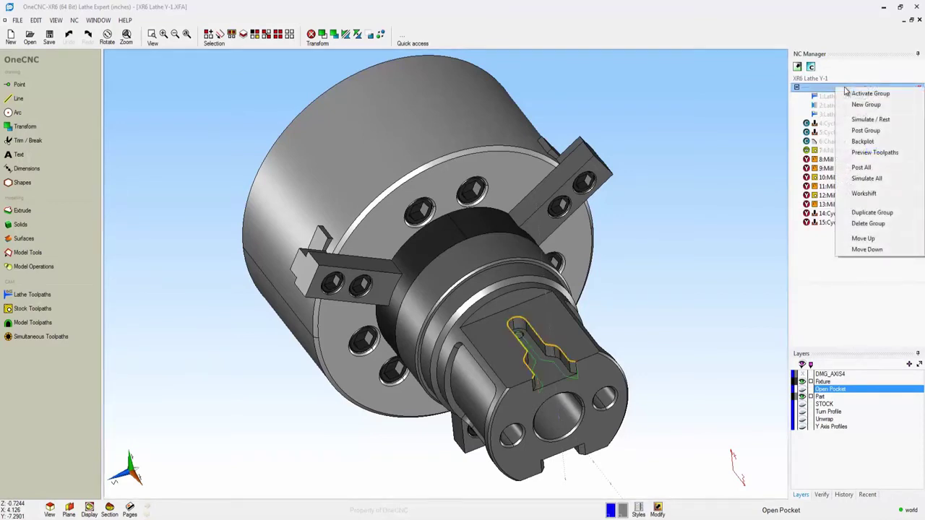
click(863, 153)
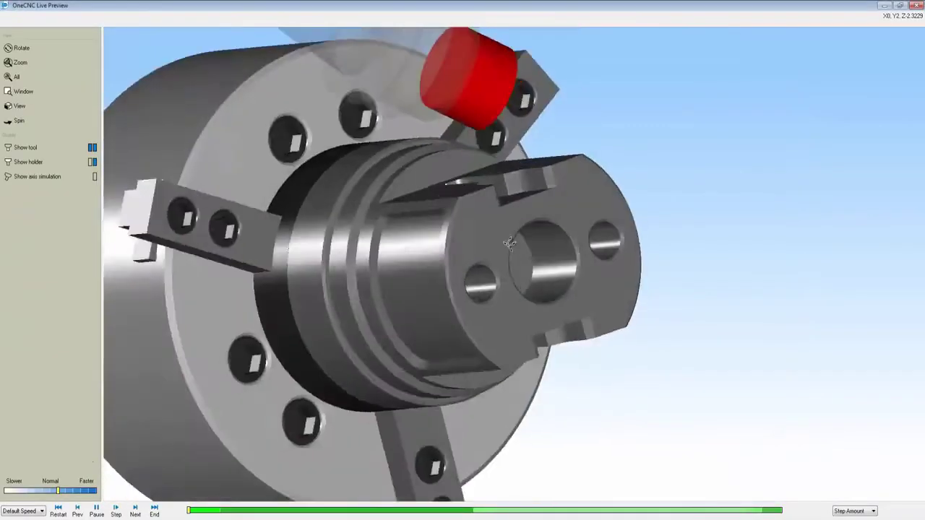
middle_drag(510, 244, 560, 181)
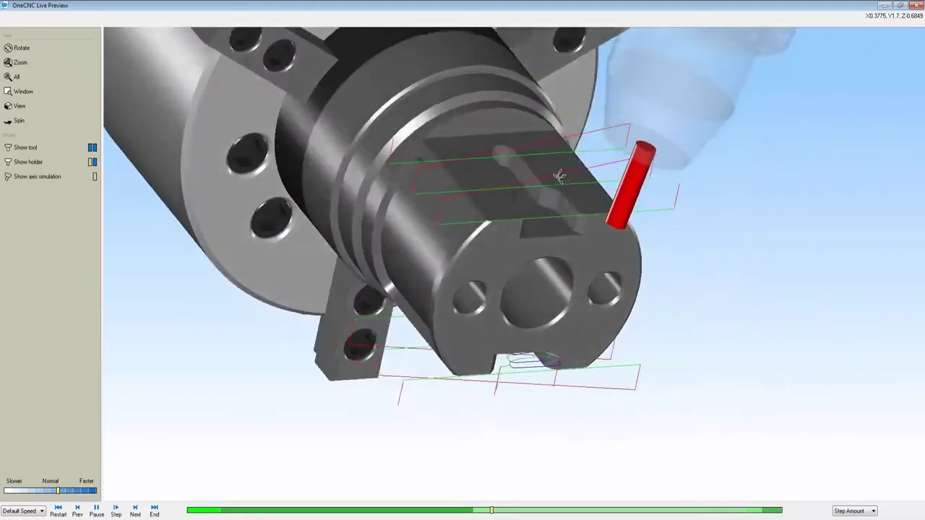
middle_drag(559, 176, 526, 195)
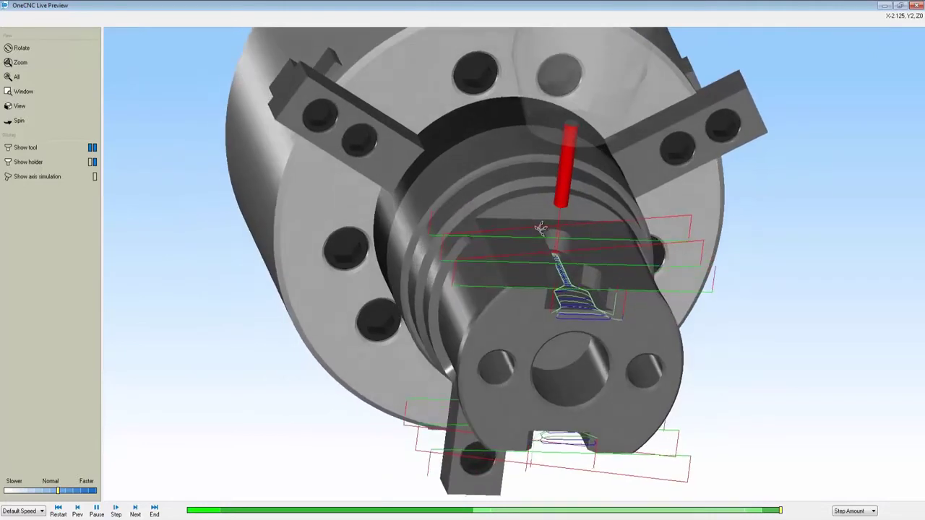
click(916, 5)
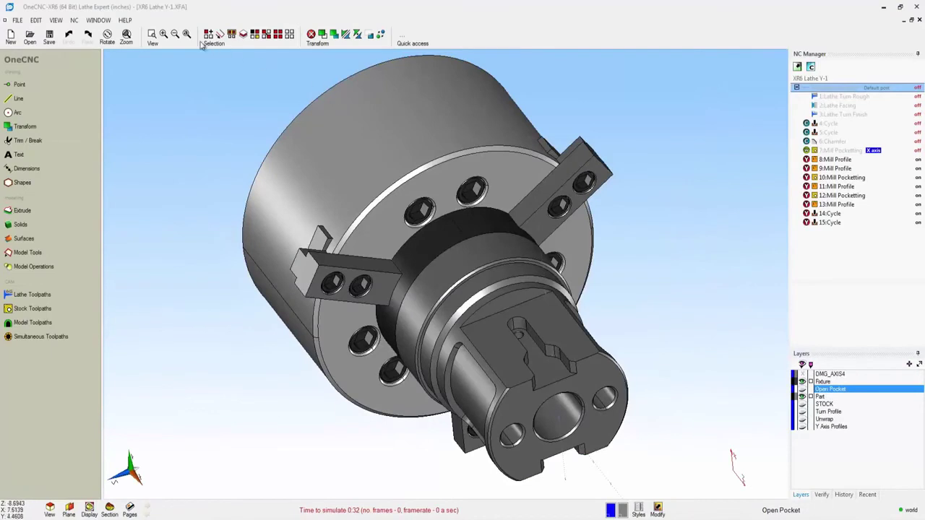
Switch to the XR6 Lathe B-1.XFA drawing and inspect its part with drilled flats.
click(98, 20)
click(125, 117)
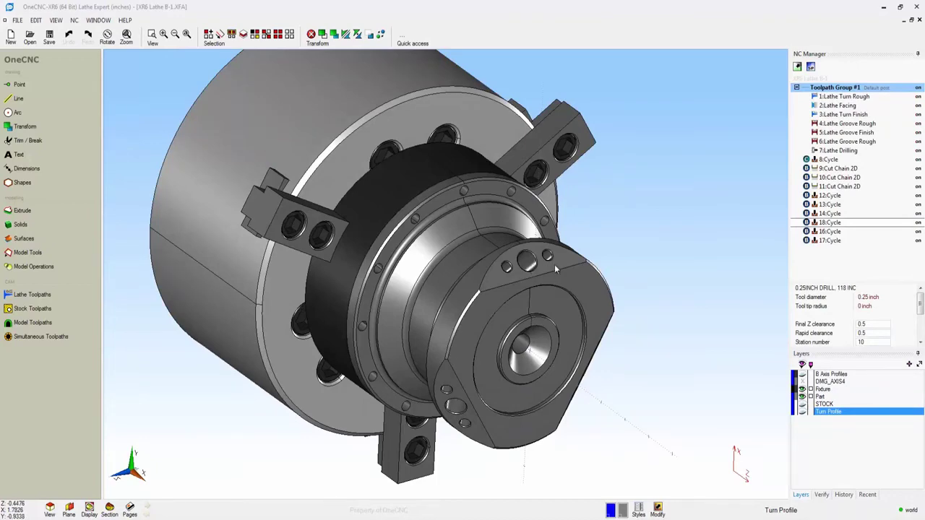
mouse_move(558, 270)
middle_down()
mouse_move(571, 253)
mouse_move(473, 252)
mouse_move(555, 257)
middle_up()
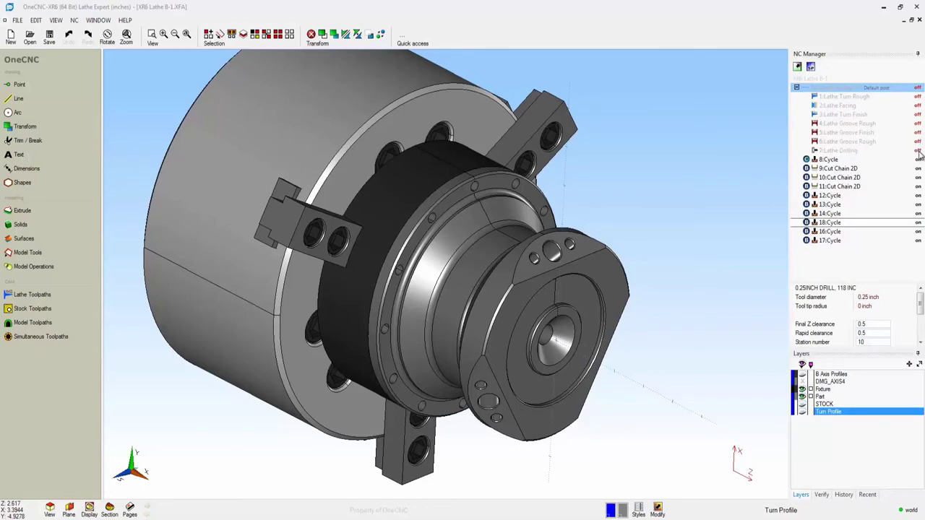
Preview the group's enabled B-axis toolpaths at /5 playback speed from different angles, close the preview, and reorient the part.
right_click(858, 93)
click(868, 156)
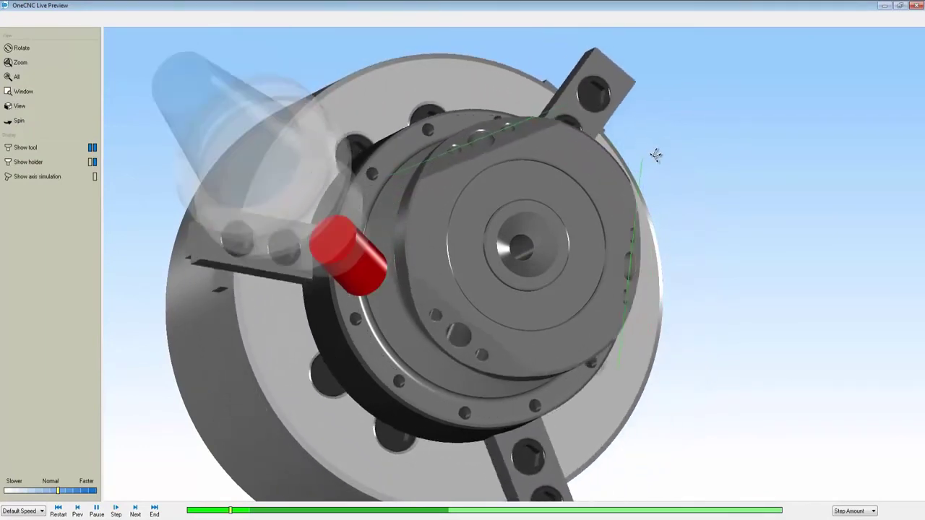
click(42, 490)
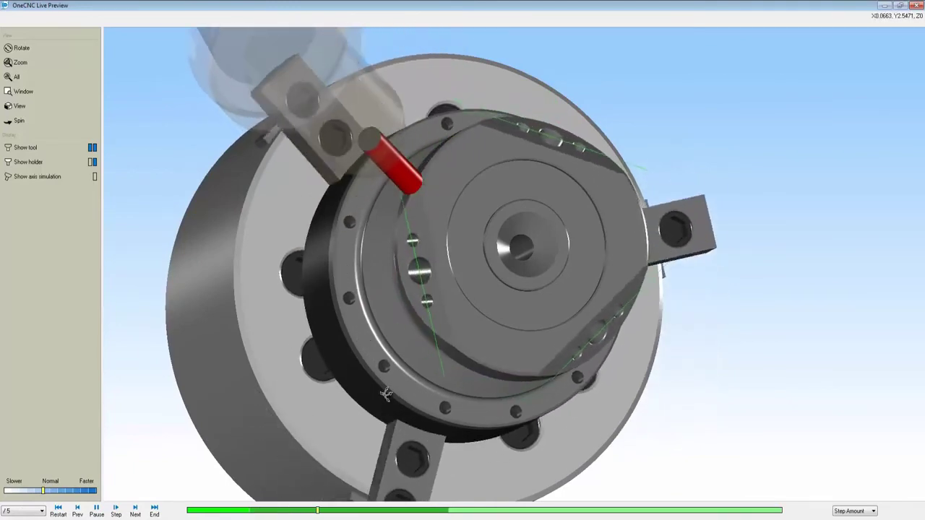
mouse_move(490, 314)
mouse_down()
mouse_move(519, 286)
mouse_move(522, 250)
mouse_move(487, 311)
mouse_up()
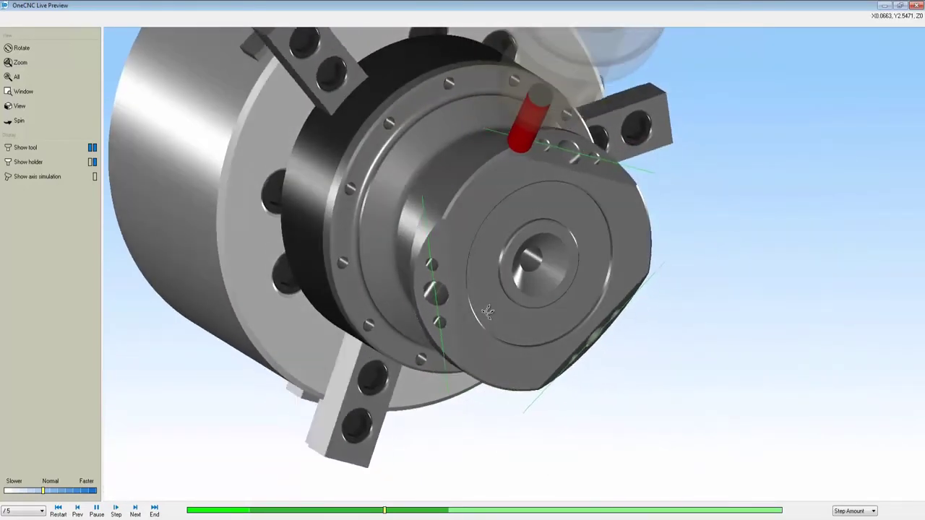
middle_drag(494, 286, 525, 338)
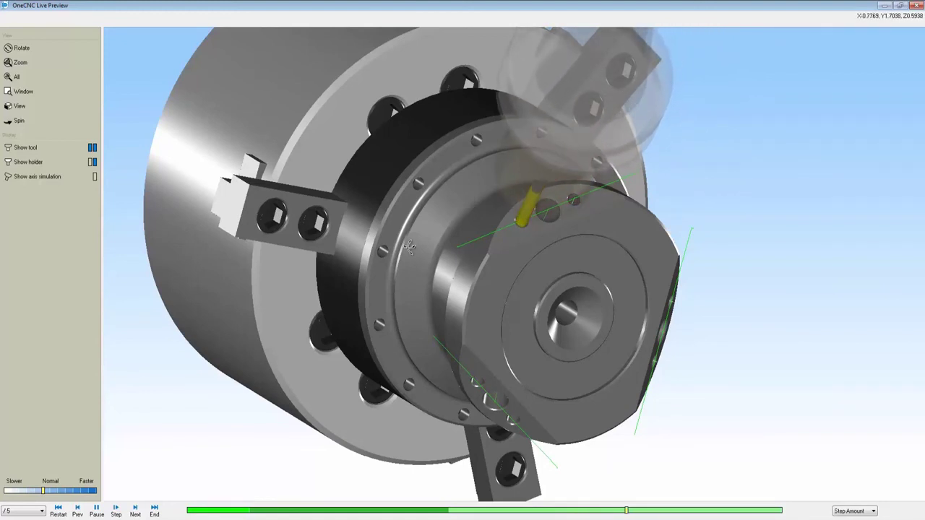
click(915, 6)
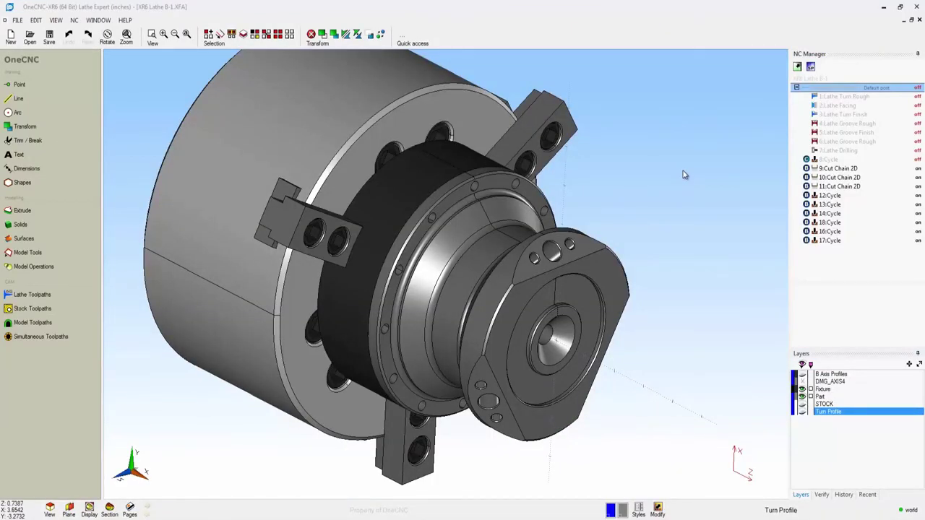
mouse_move(683, 171)
middle_down()
mouse_move(648, 182)
mouse_move(636, 208)
middle_up()
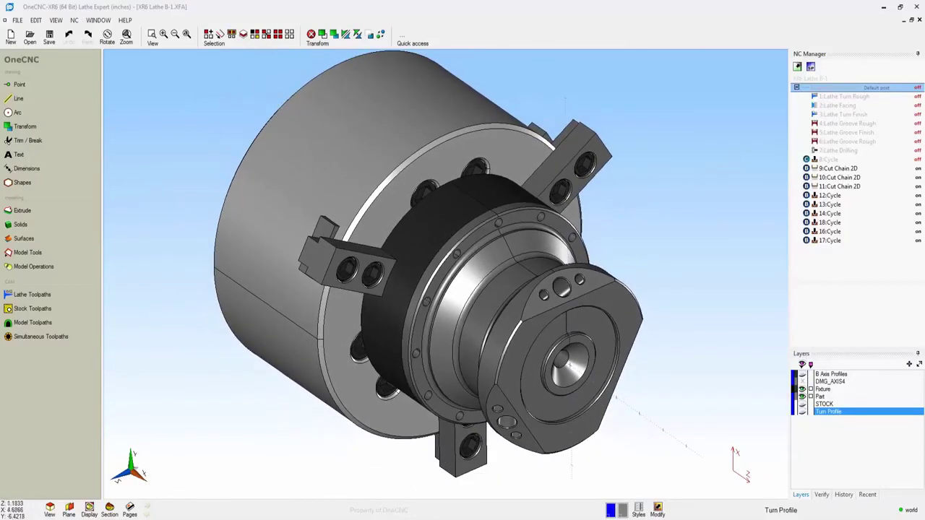